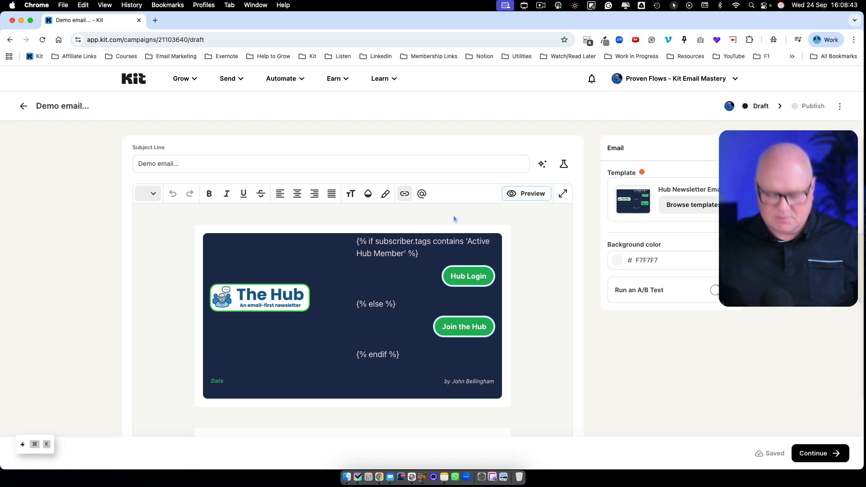
# Step: Open the rendered preview of the newsletter draft
pyautogui.scroll(-1, 453, 218)
pyautogui.hotkey('ctrl', 'alt', 'c')
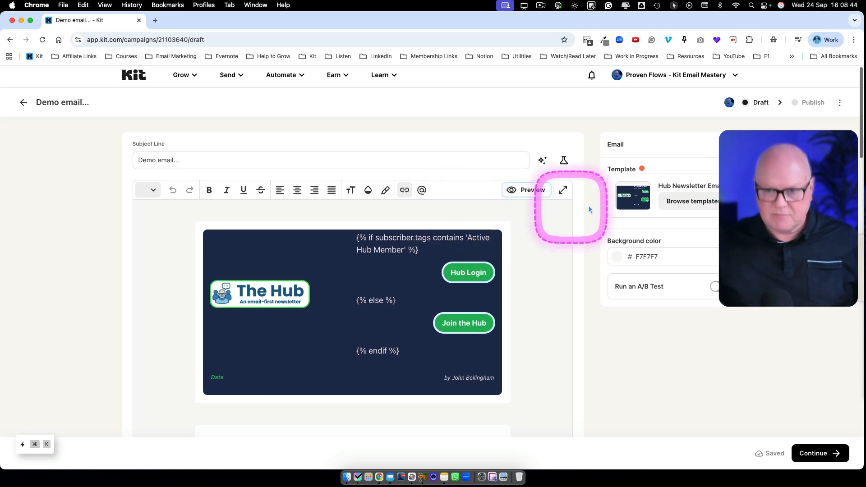
pyautogui.click(527, 190)
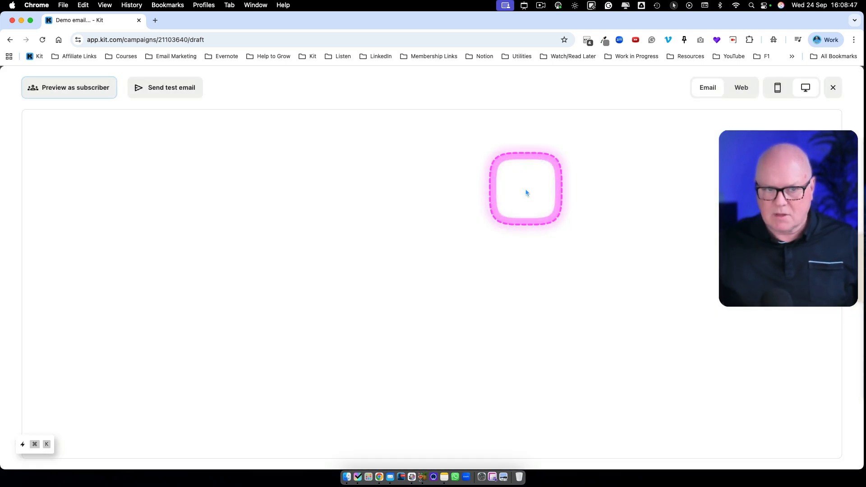
# Step: Scroll through the desktop preview, then switch it to the phone-width mobile layout
pyautogui.scroll(-12, 400, 289)
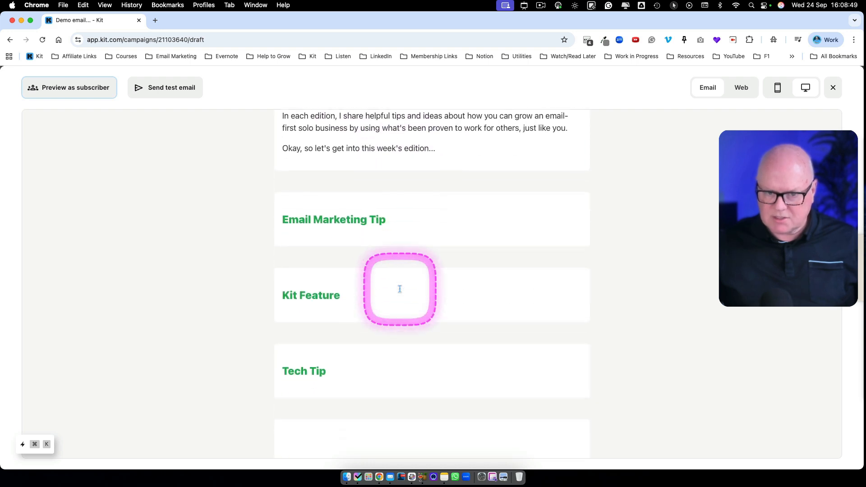
pyautogui.scroll(-5, 400, 292)
pyautogui.scroll(15, 393, 275)
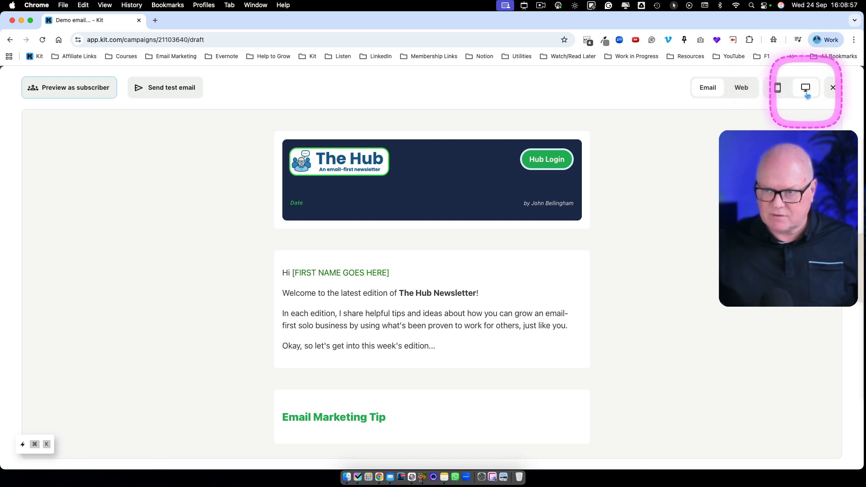
pyautogui.click(778, 89)
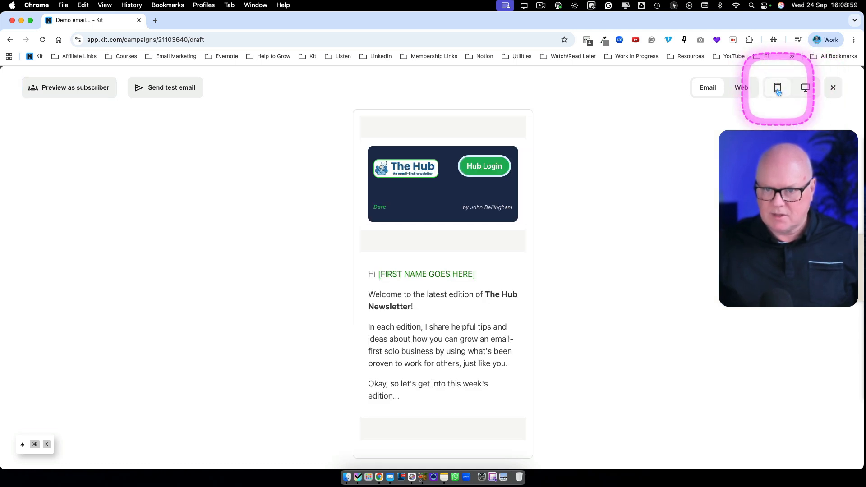
# Step: Scroll through the mobile preview, then switch to the desktop-width layout
pyautogui.scroll(-5, 475, 273)
pyautogui.scroll(-15, 477, 271)
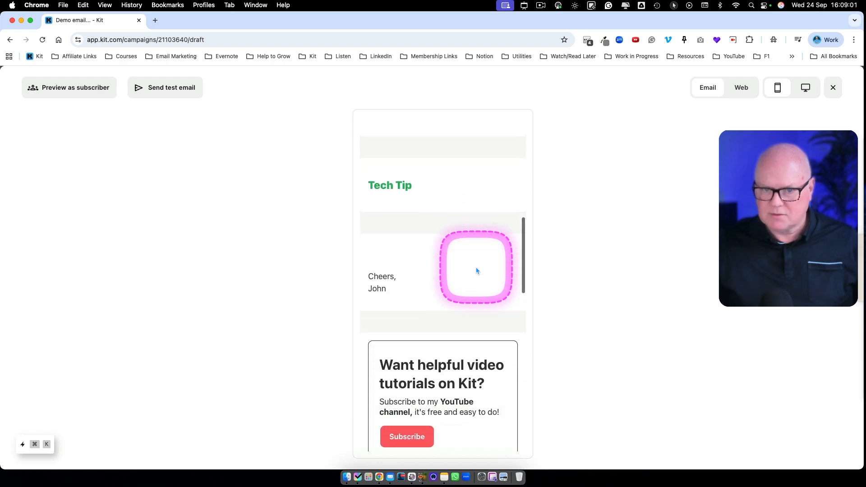
pyautogui.scroll(-5, 477, 271)
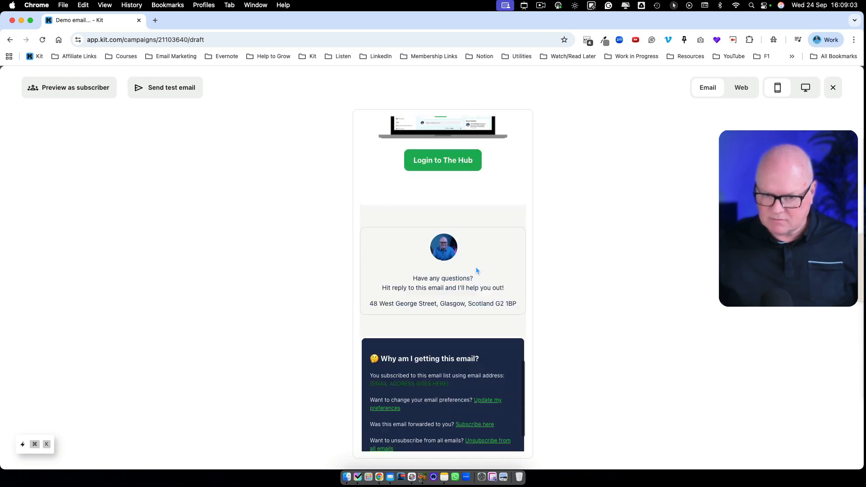
pyautogui.scroll(10, 477, 270)
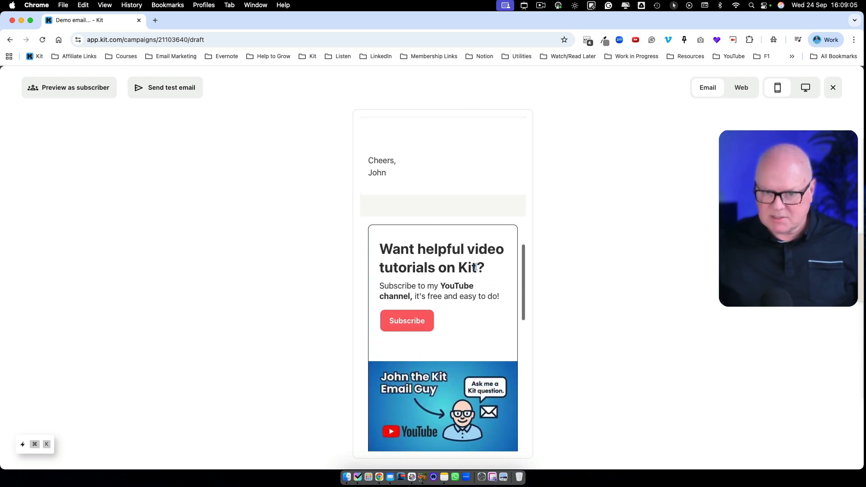
pyautogui.scroll(-2, 477, 269)
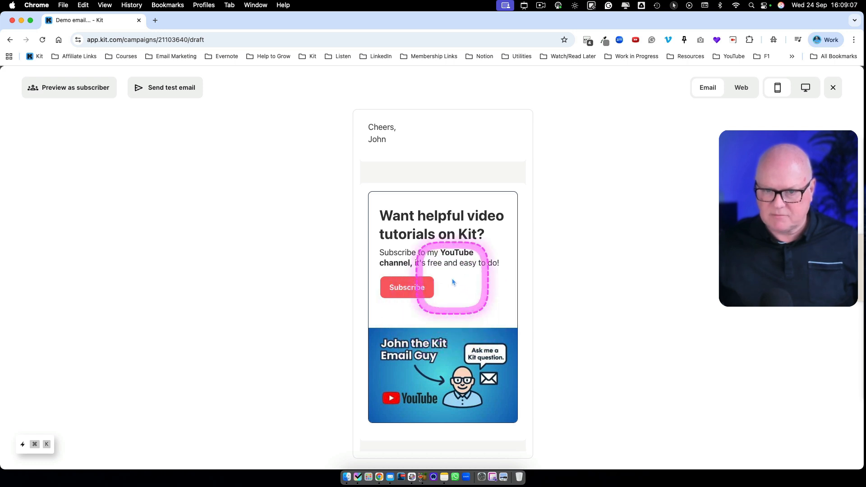
pyautogui.scroll(1, 455, 313)
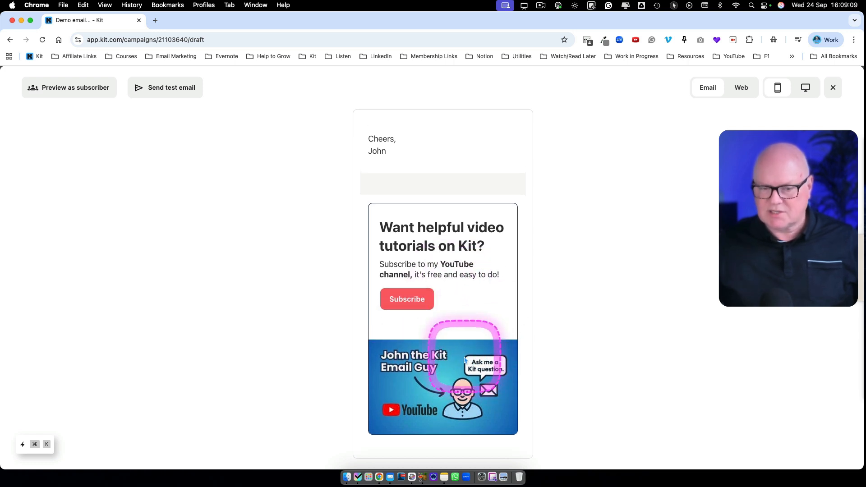
pyautogui.click(806, 90)
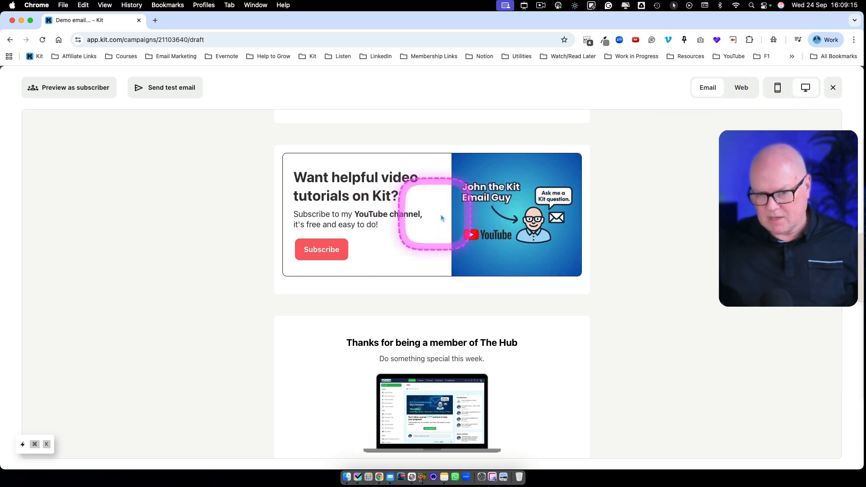
# Step: Recheck the header at phone width, then return the preview to desktop layout
pyautogui.click(777, 89)
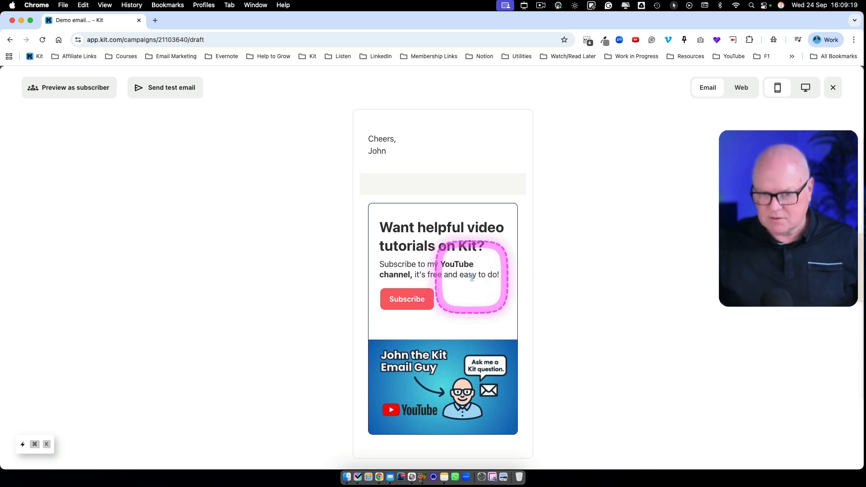
pyautogui.scroll(3, 467, 280)
pyautogui.scroll(10, 467, 280)
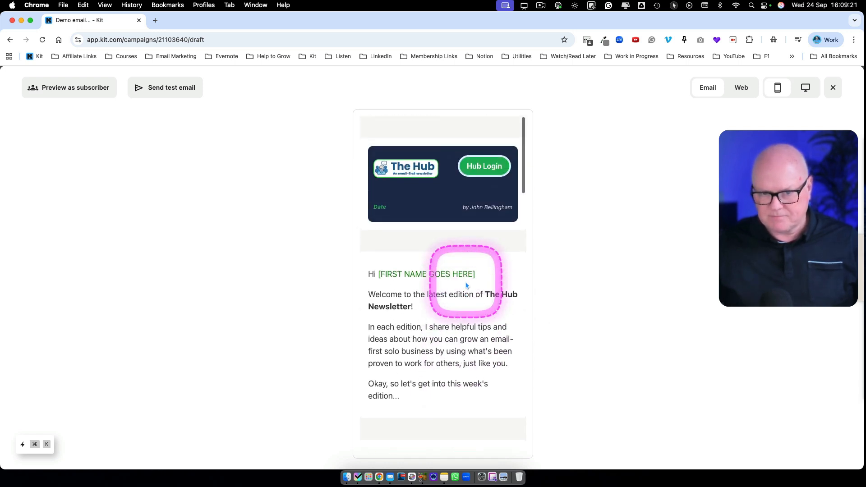
pyautogui.scroll(-3, 469, 290)
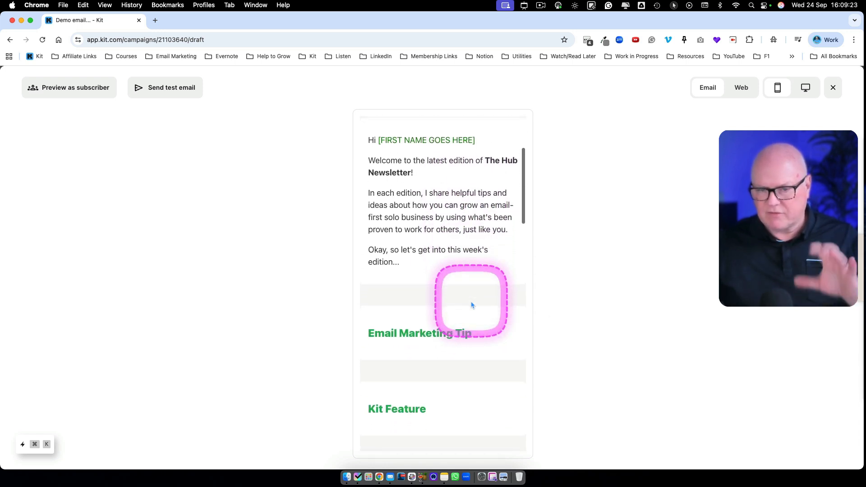
pyautogui.click(805, 92)
pyautogui.scroll(3, 516, 289)
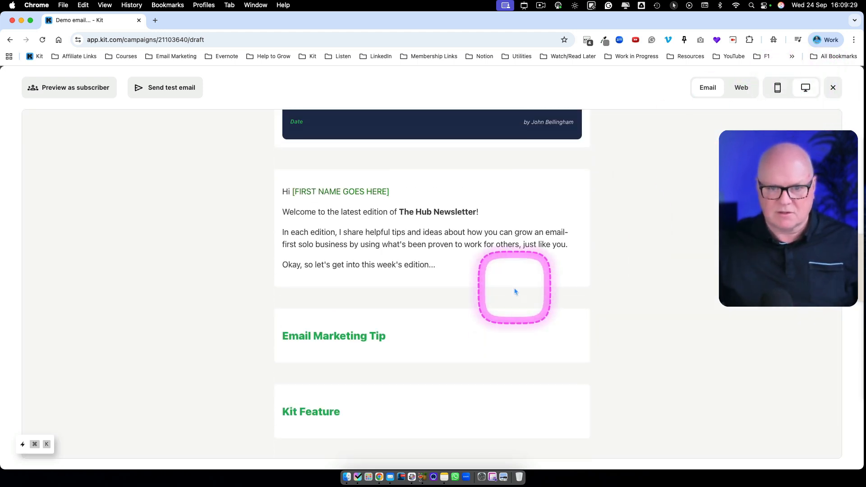
pyautogui.scroll(-2, 516, 292)
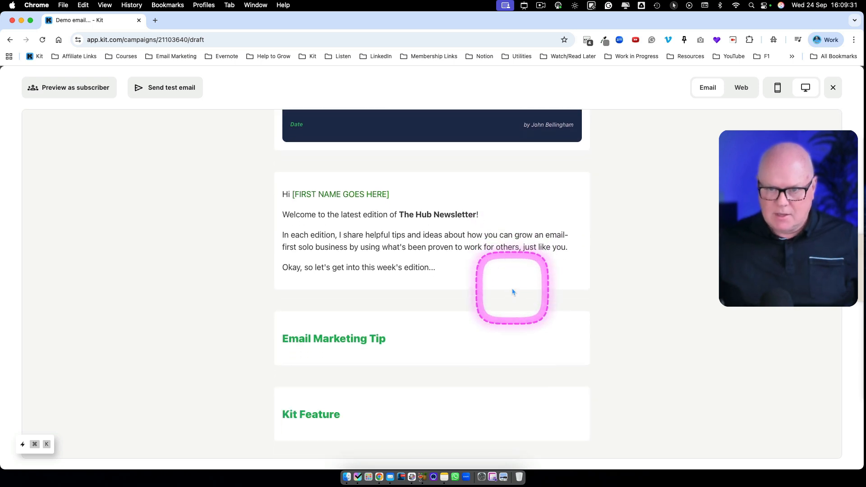
pyautogui.scroll(2, 515, 292)
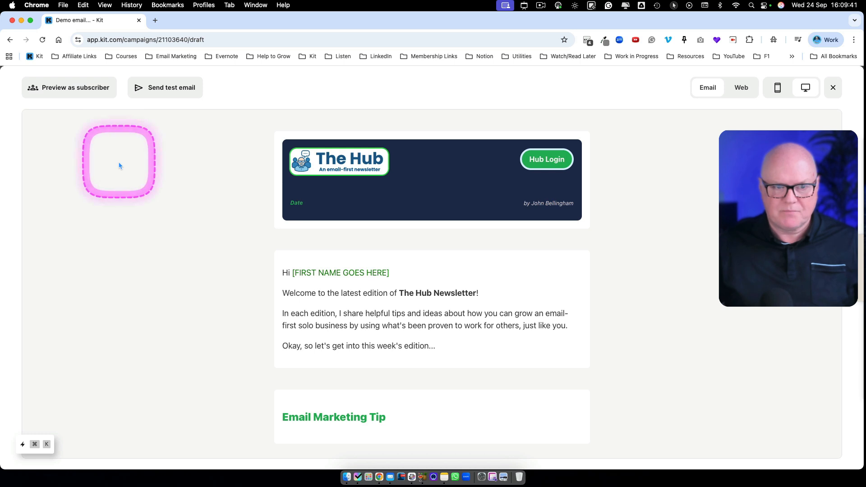
# Step: Close the preview and locate the opening Active Hub Member if condition in the header block
pyautogui.click(831, 88)
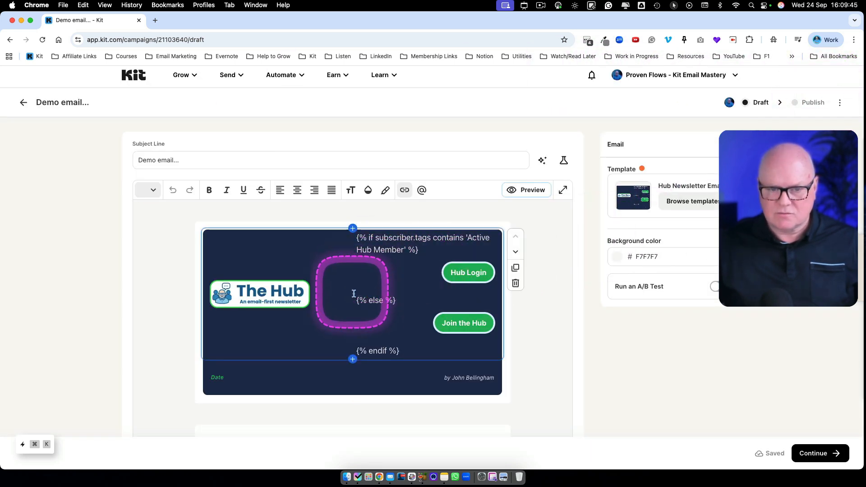
pyautogui.scroll(-1, 355, 294)
pyautogui.scroll(-2, 355, 294)
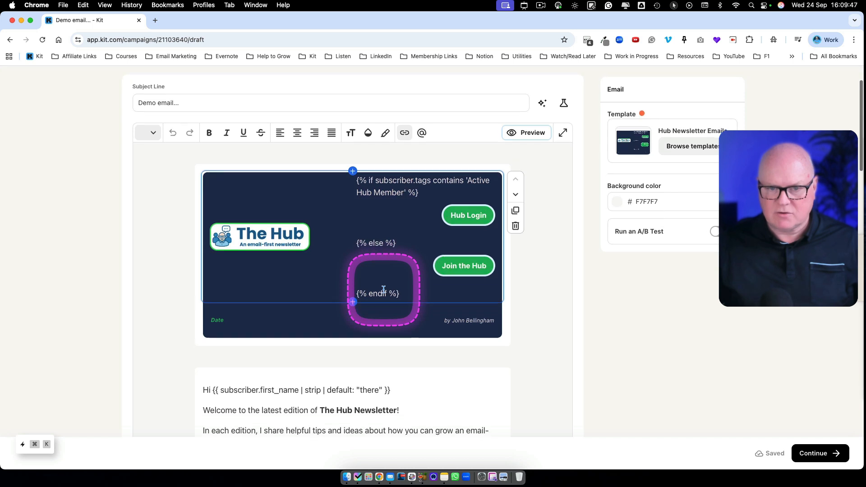
pyautogui.scroll(3, 430, 272)
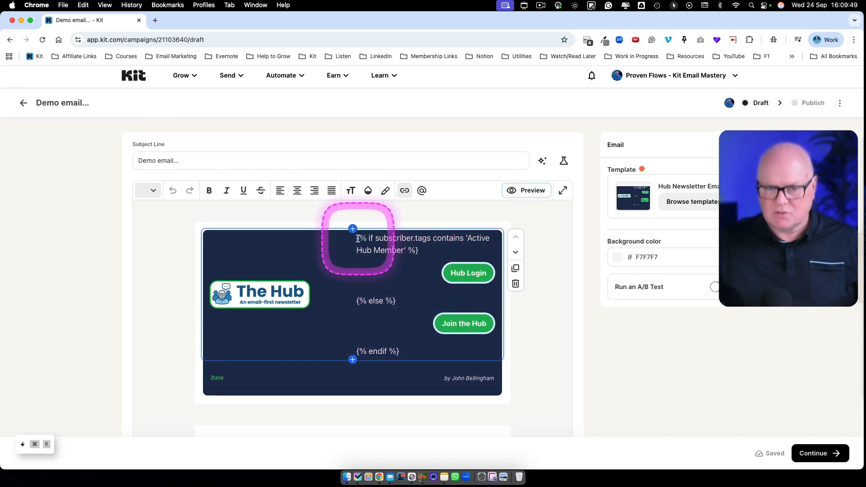
pyautogui.moveTo(356, 239); pyautogui.dragTo(419, 347)
pyautogui.click(204, 265)
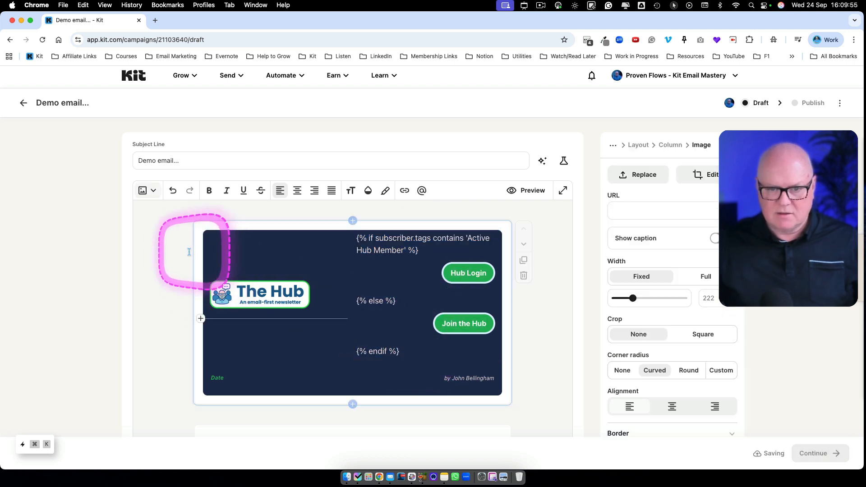
# Step: Edit the condition's tag name so it checks for 'Active Hub Member', saving the draft
pyautogui.scroll(-1, 373, 252)
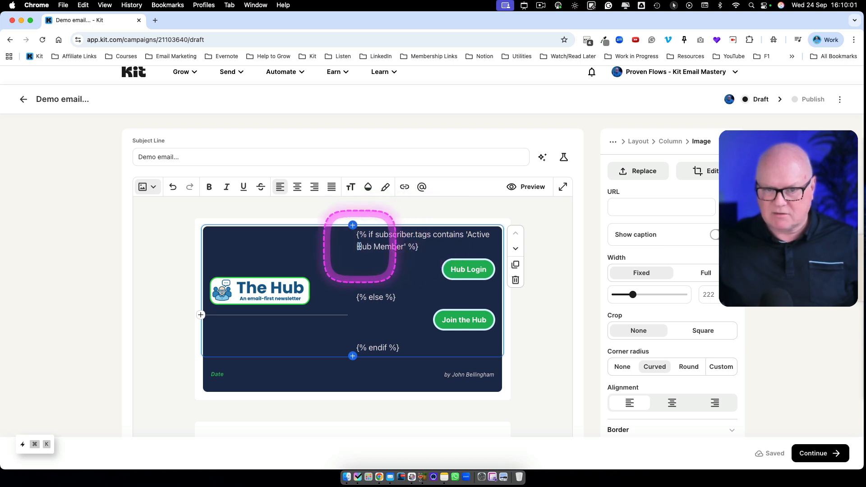
pyautogui.moveTo(357, 247); pyautogui.dragTo(402, 246)
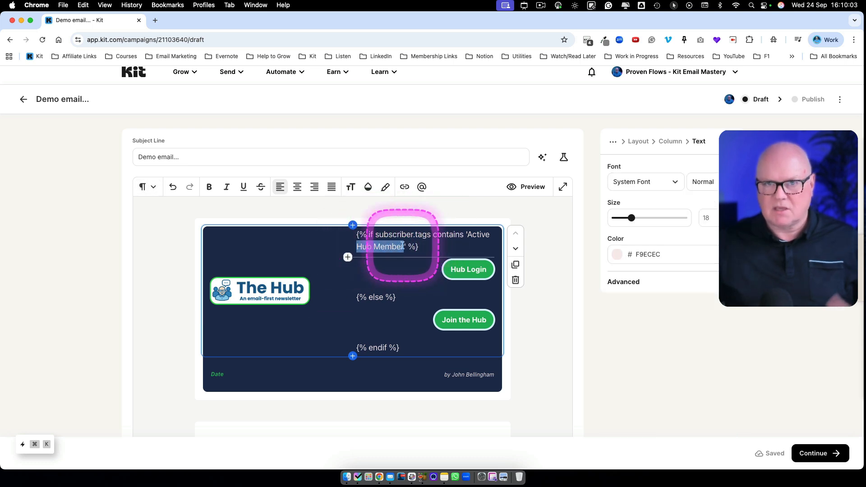
pyautogui.click(403, 246)
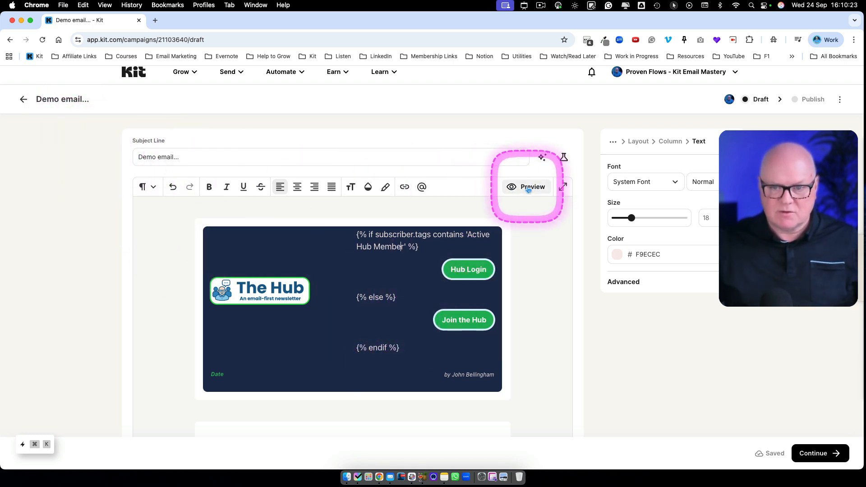
pyautogui.scroll(1, 529, 189)
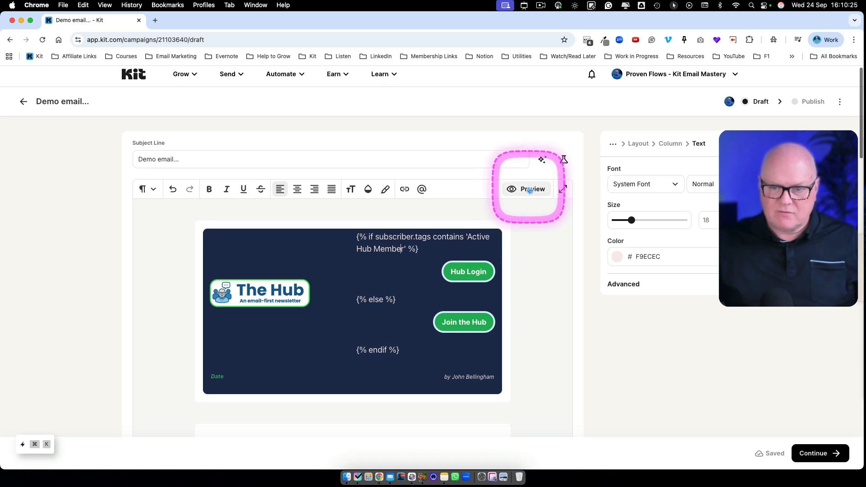
# Step: Preview the email as the tagged Hotmail subscriber, found by searching their address
pyautogui.click(530, 190)
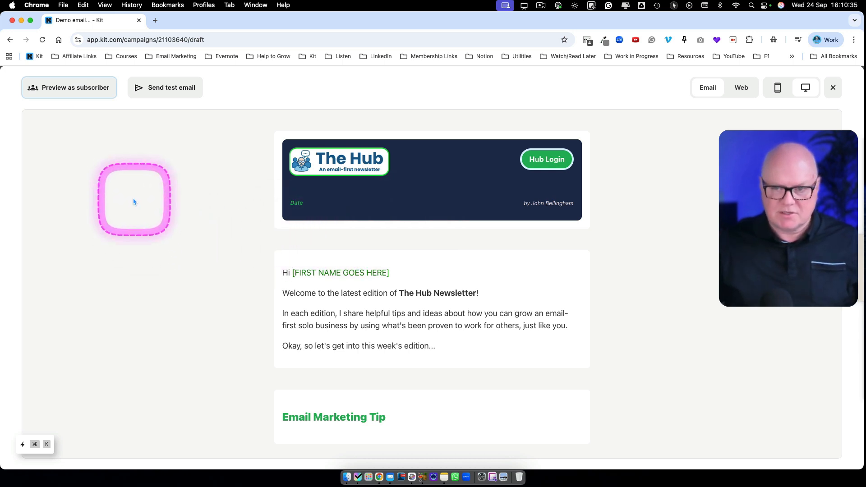
pyautogui.click(61, 88)
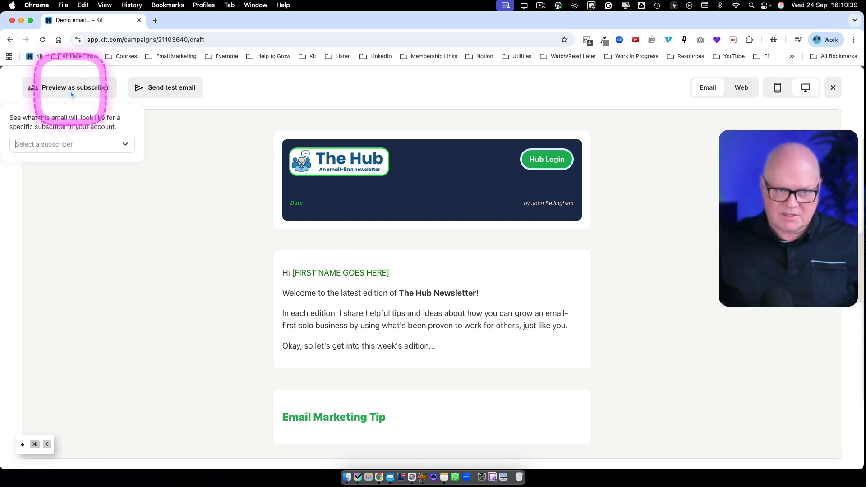
pyautogui.click(61, 146)
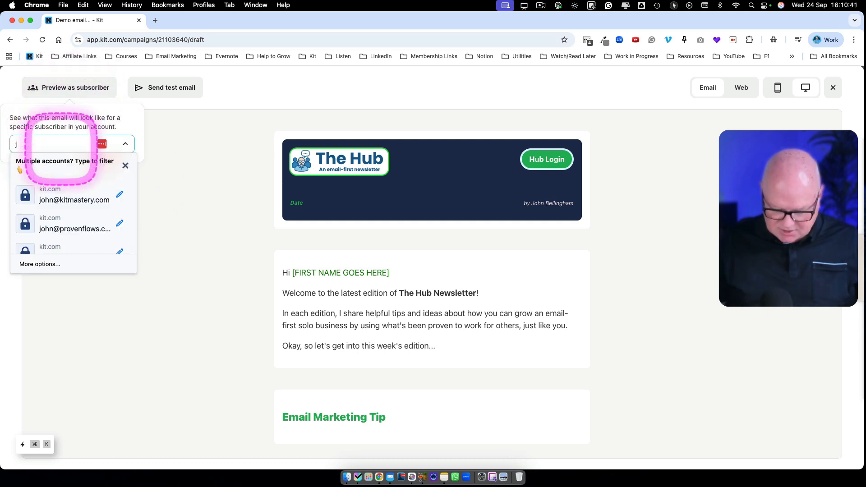
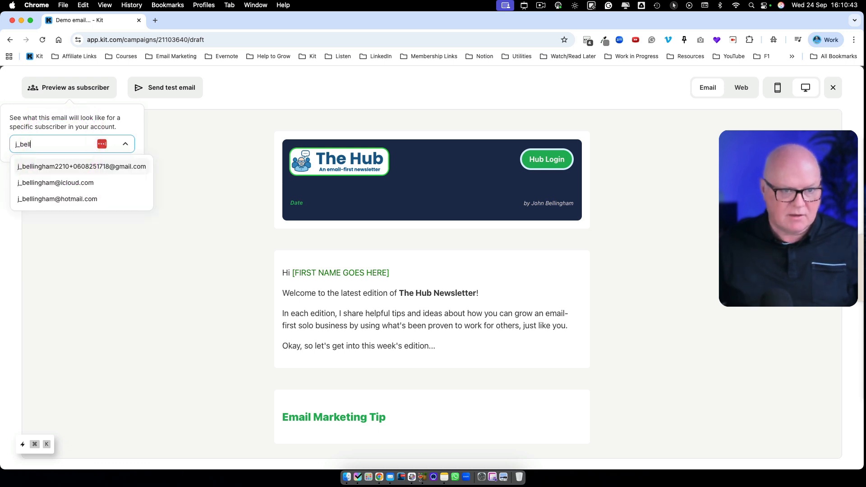
pyautogui.click(69, 200)
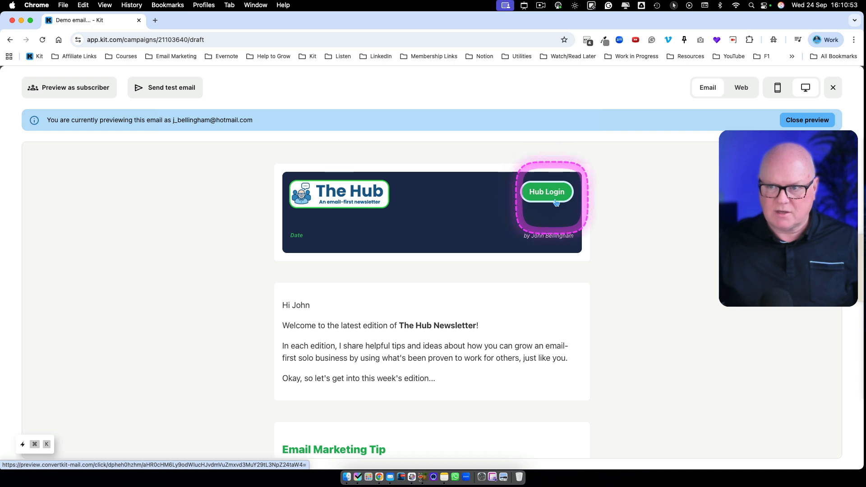
# Step: Switch the preview to the untagged iCloud subscriber, whose header shows Join the Hub
pyautogui.click(72, 88)
pyautogui.click(57, 143)
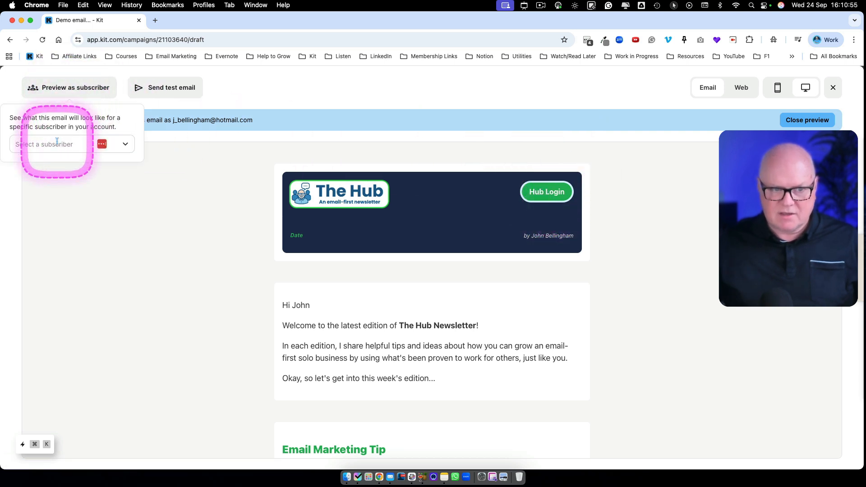
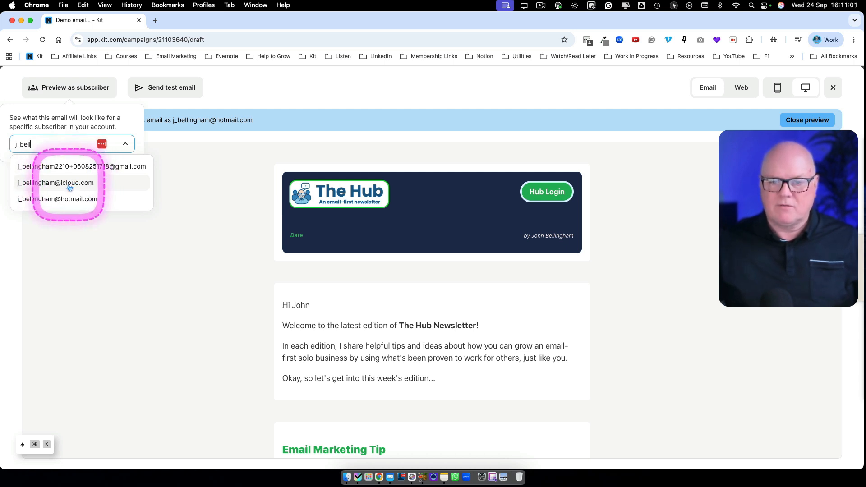
pyautogui.click(70, 183)
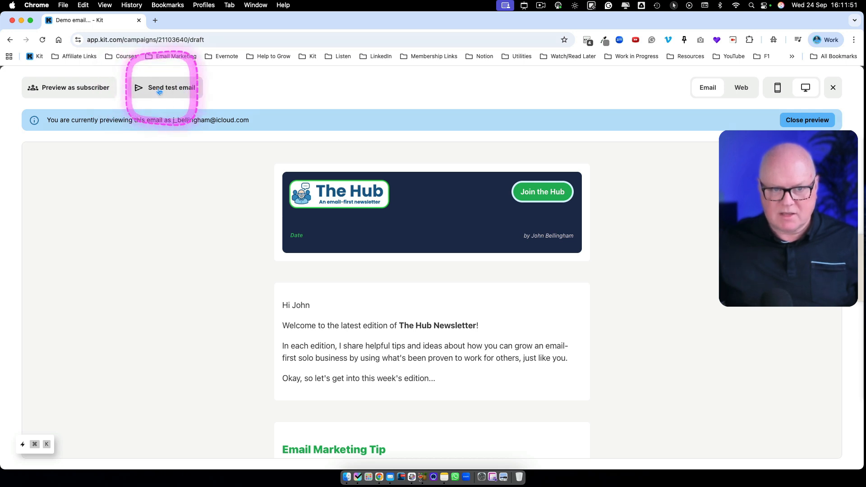
# Step: Send a test email of the draft to the tagged subscriber's Hotmail address, then check it in Mail
pyautogui.click(158, 93)
pyautogui.moveTo(182, 143); pyautogui.dragTo(71, 148)
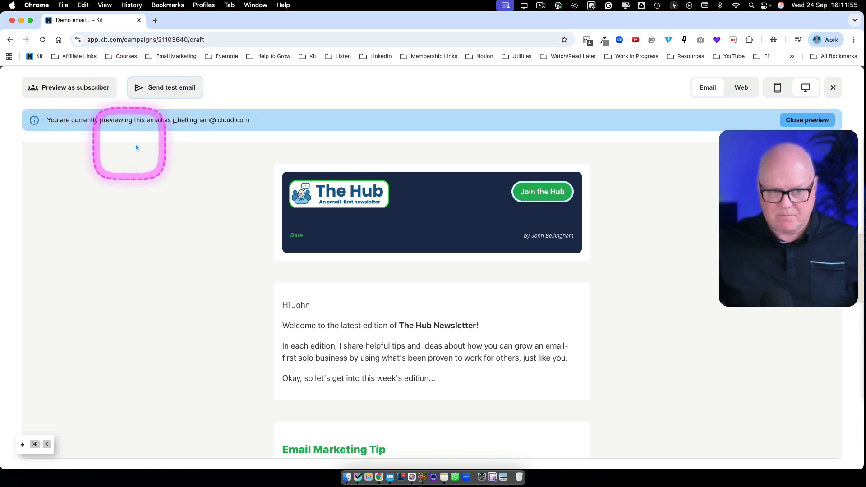
pyautogui.click(172, 100)
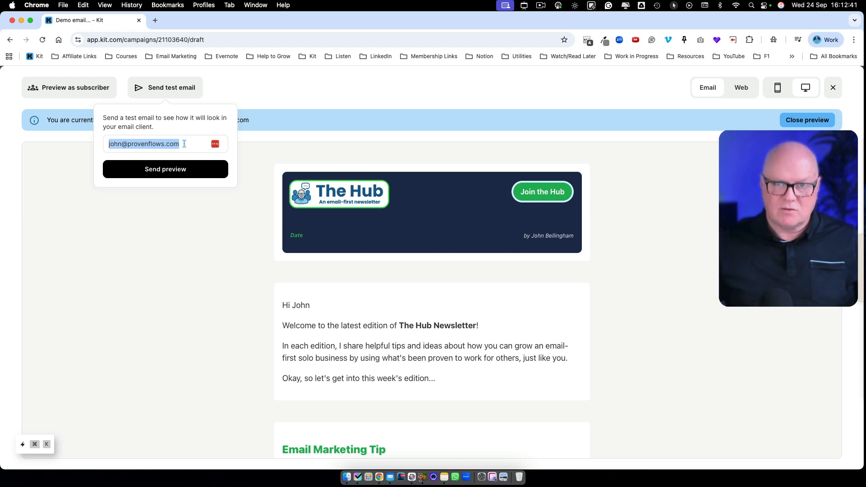
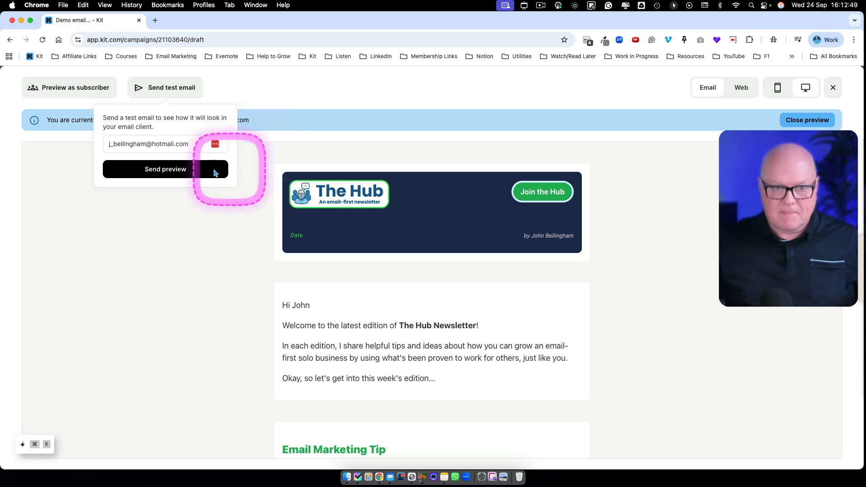
pyautogui.click(164, 170)
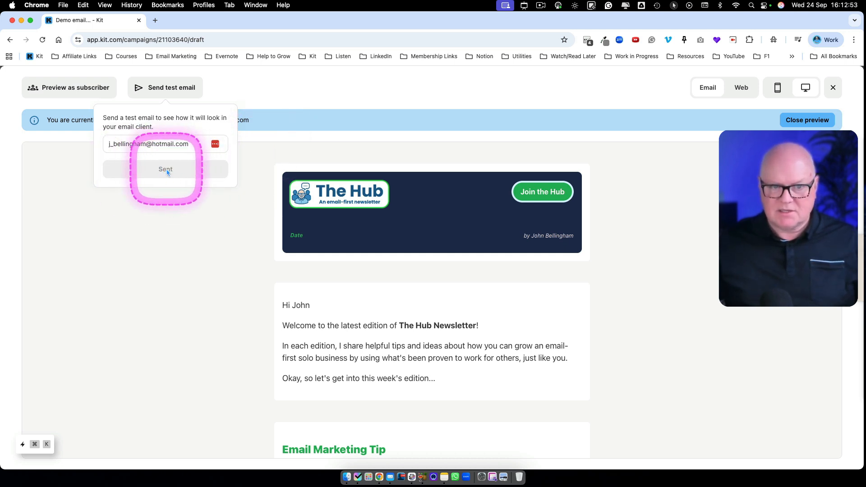
pyautogui.click(391, 476)
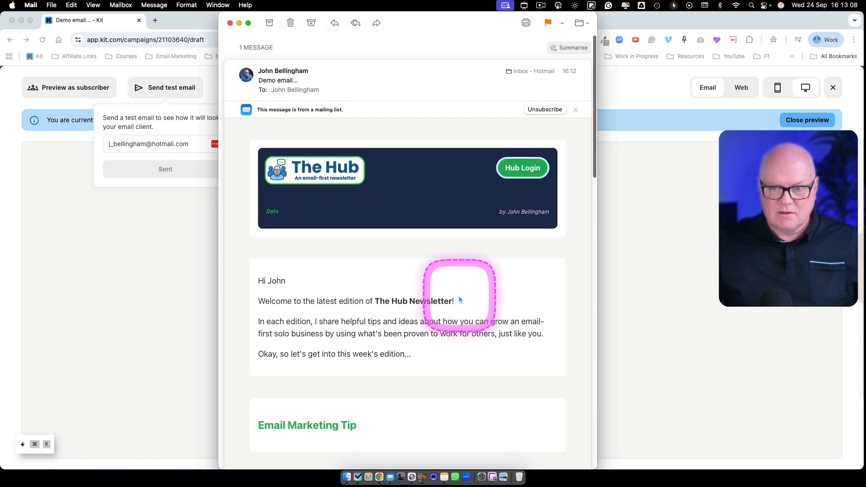
# Step: Scroll through the received test email to verify the Hub Login header, greeting and tip sections
pyautogui.scroll(-5, 448, 288)
pyautogui.scroll(-20, 446, 300)
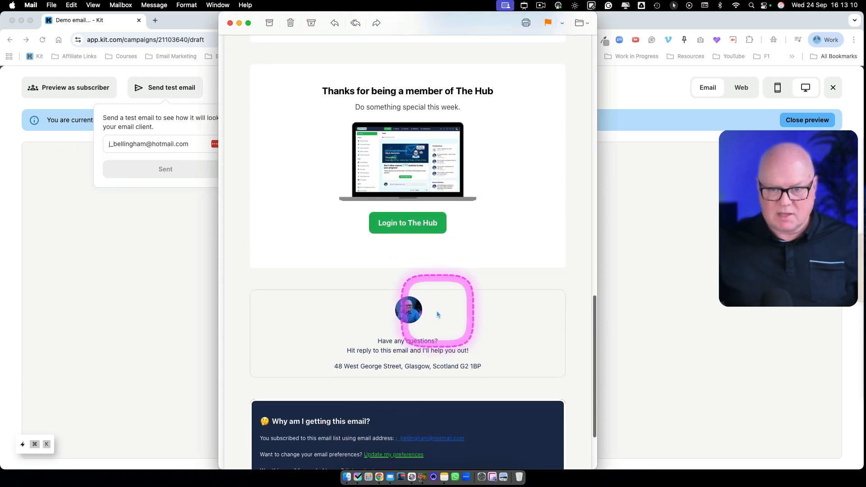
pyautogui.scroll(12, 437, 314)
pyautogui.scroll(10, 437, 311)
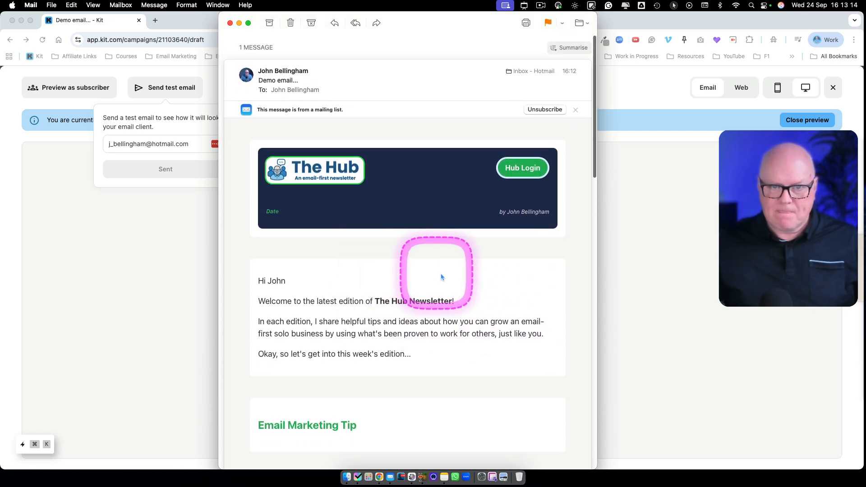
pyautogui.scroll(-5, 446, 275)
pyautogui.scroll(5, 448, 280)
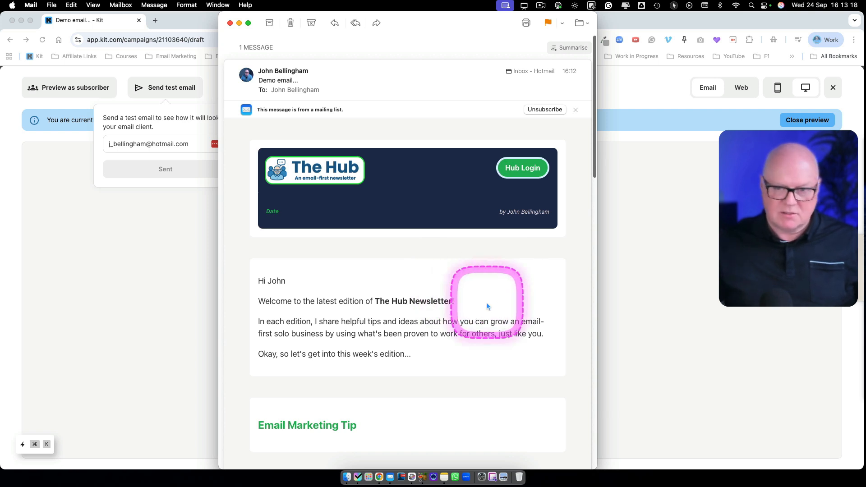
pyautogui.scroll(-1, 493, 311)
pyautogui.scroll(1, 512, 309)
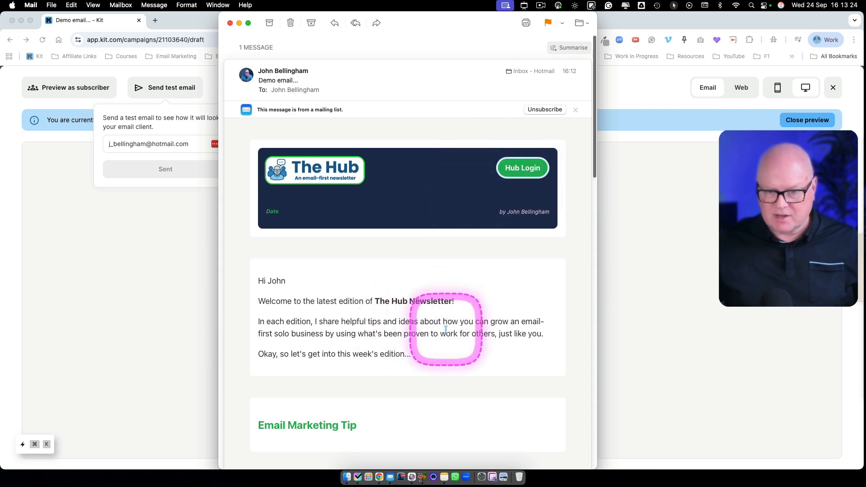
pyautogui.scroll(-10, 436, 350)
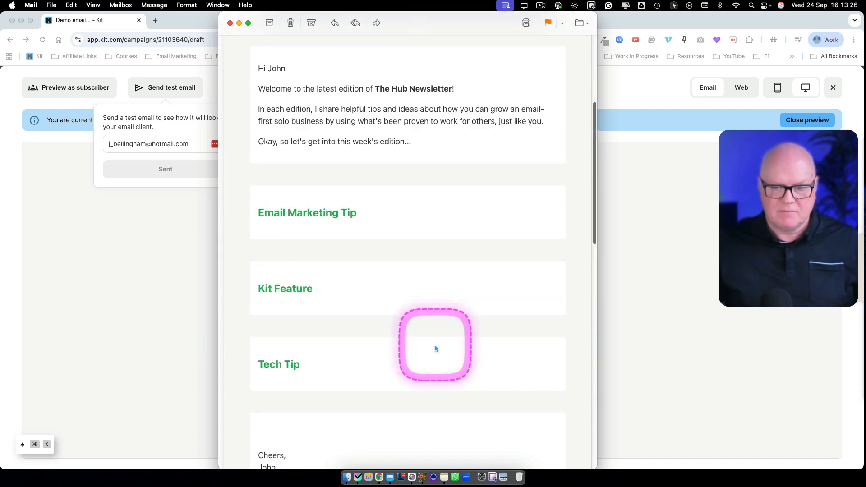
pyautogui.scroll(10, 343, 203)
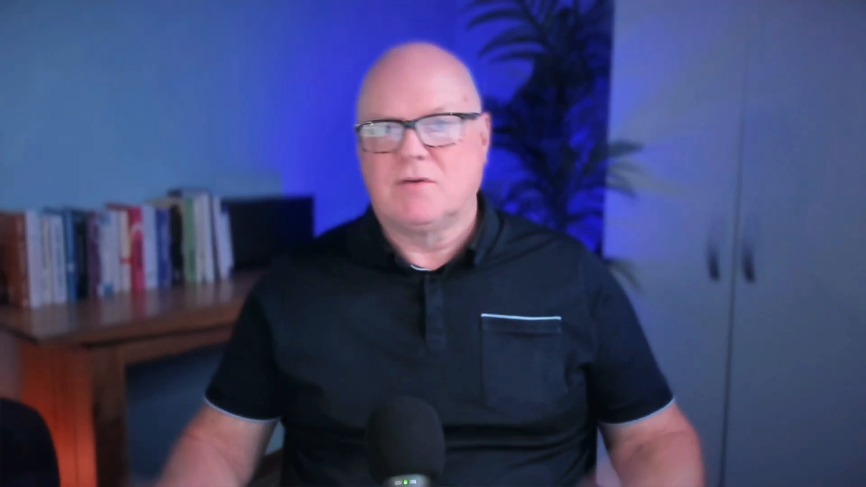